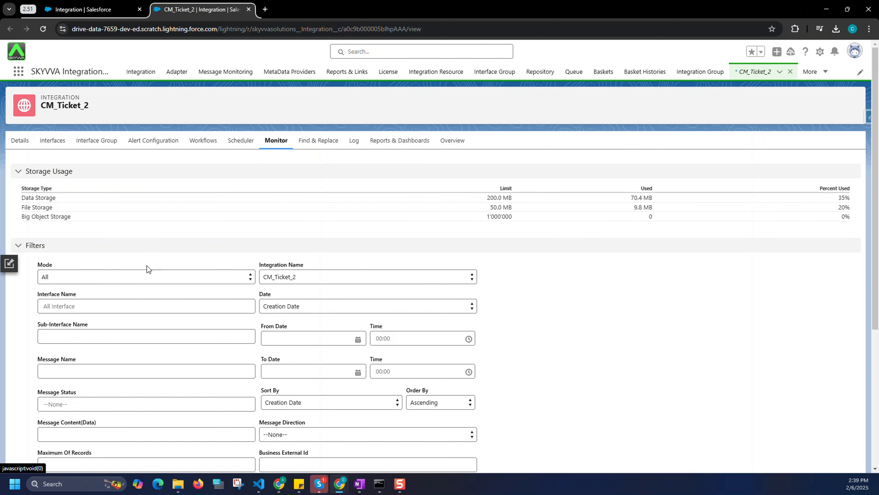
Set the monitor's mode filter to Message Monitoring and search the CM_Ticket_2 integration's messages to check the total number of records.
left_click(114, 275)
left_click(84, 300)
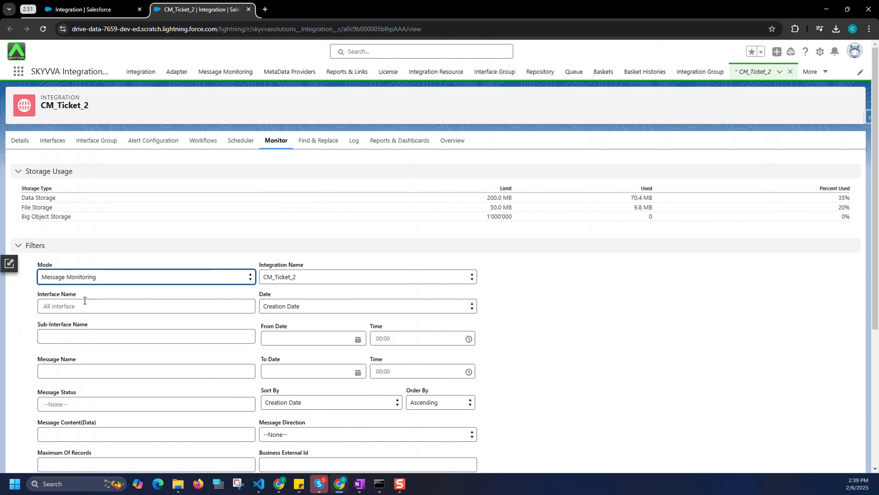
scroll(211, 271, "down", 5)
left_click(381, 372)
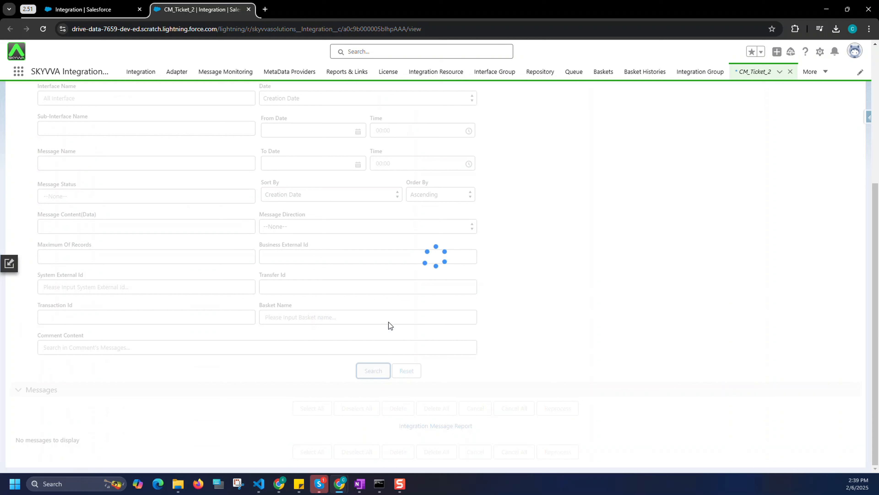
scroll(389, 321, "down", 5)
left_click_drag(78, 256, 122, 256)
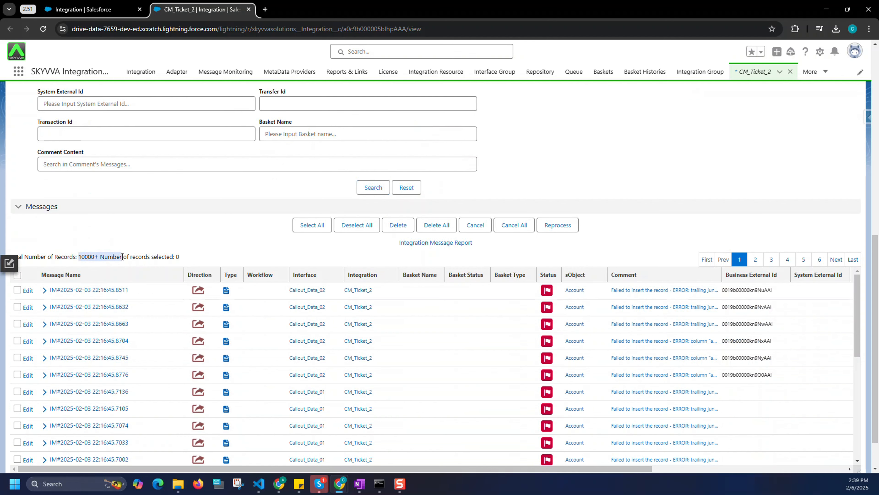
left_click(286, 254)
scroll(287, 252, "up", 5)
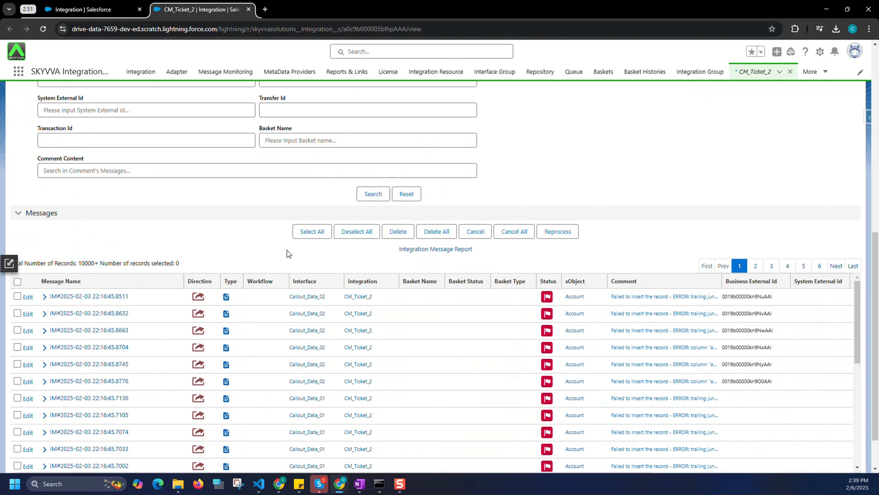
Open the CM_Ticket_2 integration's details for editing and enable Delete Messages under Message Setup.
left_click(24, 142)
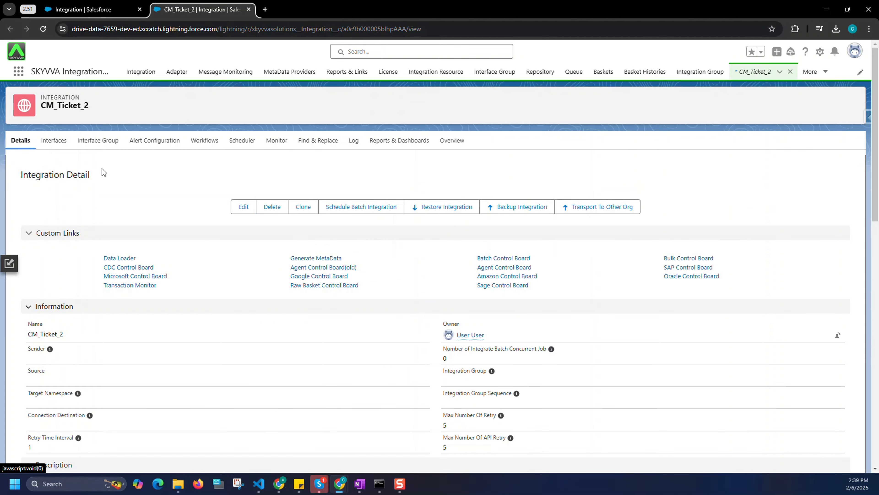
left_click(244, 207)
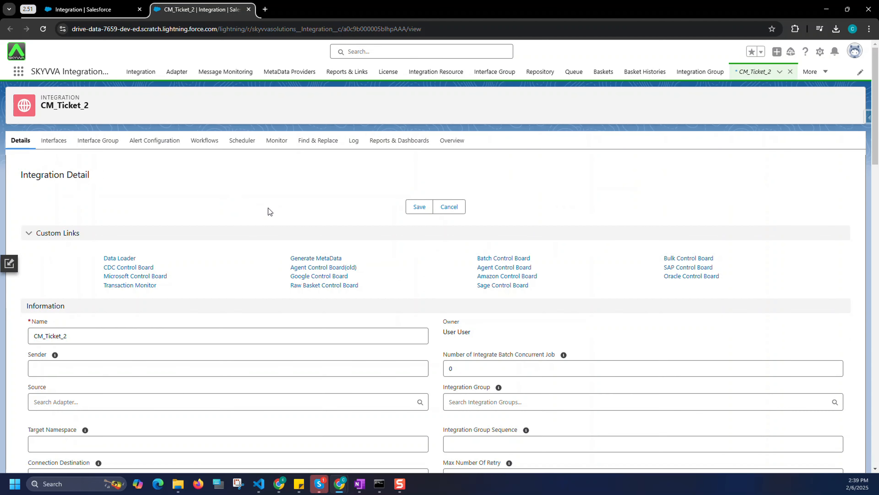
scroll(268, 207, "down", 3)
scroll(267, 208, "down", 15)
mouse_move(495, 155)
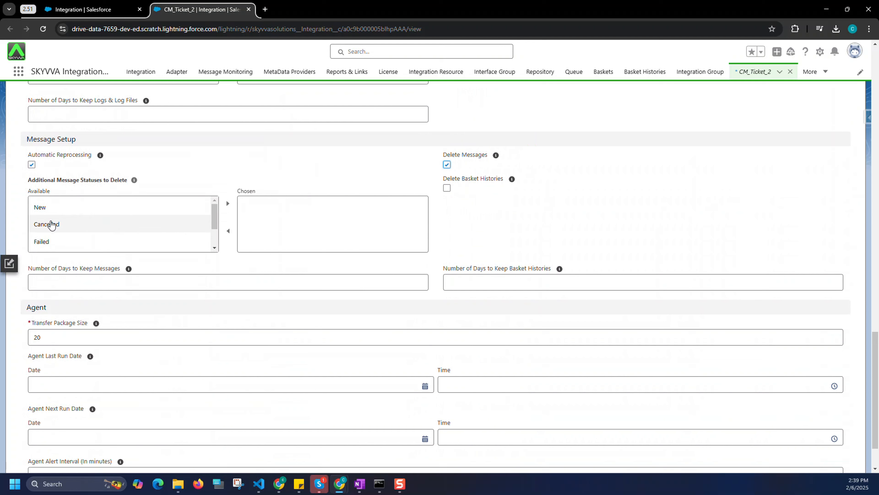
Add New, Cancelled, Failed, Pending and Partial Completed to the chosen Additional Message Statuses to Delete.
left_click(46, 208)
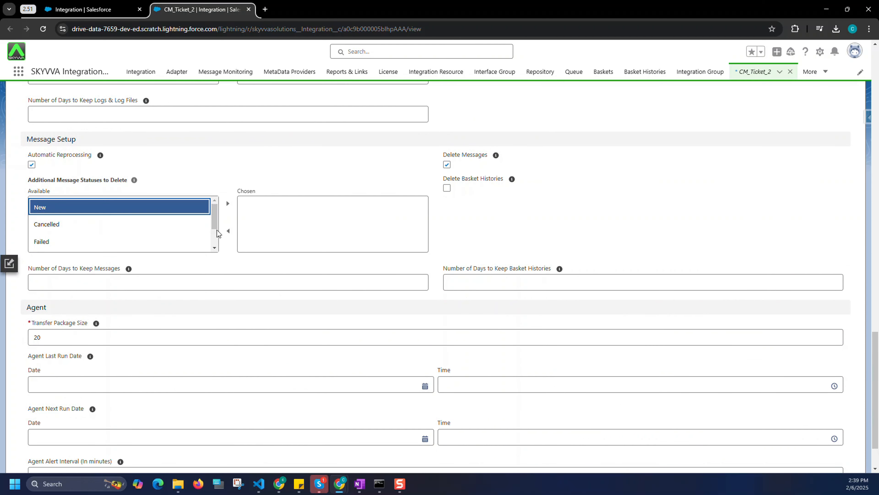
left_click(74, 227, "shift")
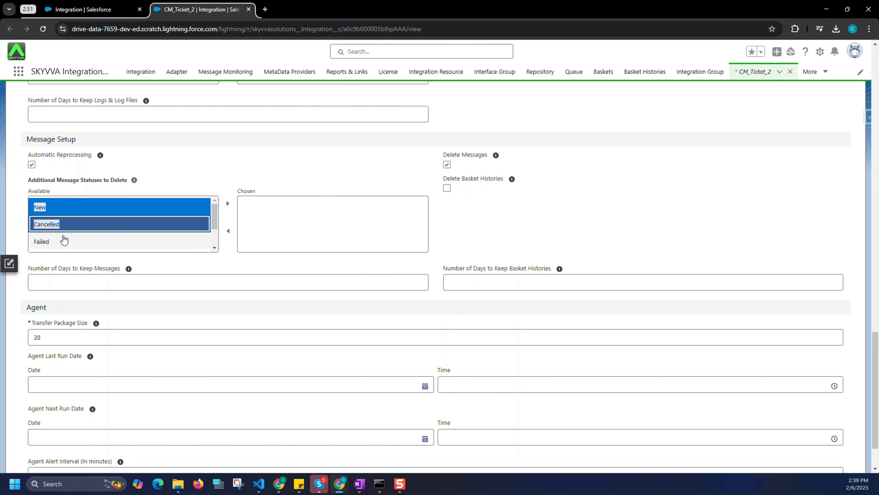
left_click(64, 240, "shift")
left_click(215, 247)
left_click(215, 247)
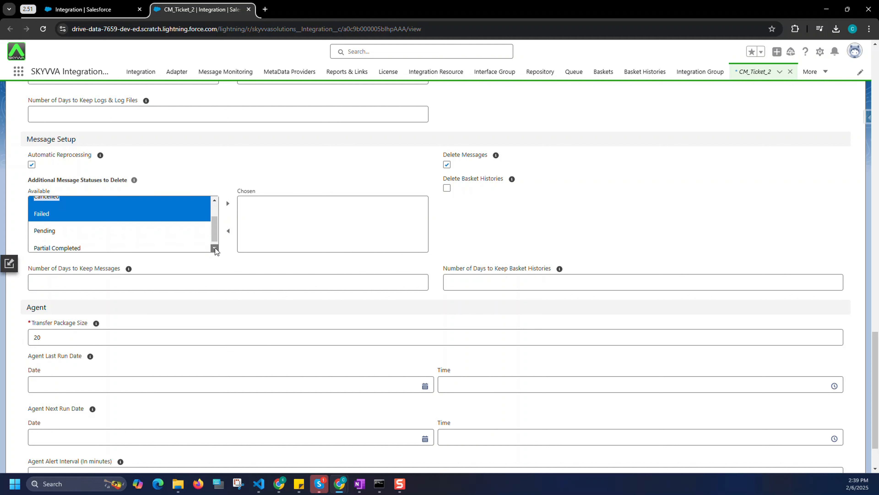
left_click(47, 227, "shift")
left_click(57, 243, "shift")
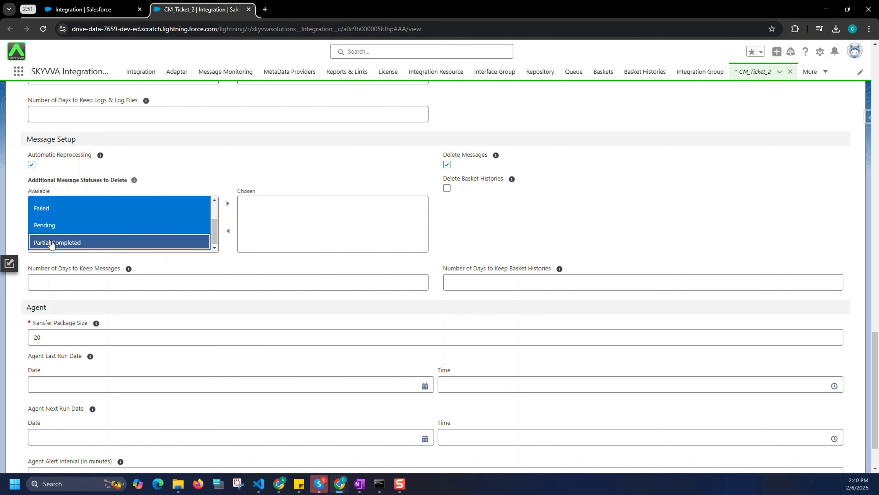
left_click(228, 203)
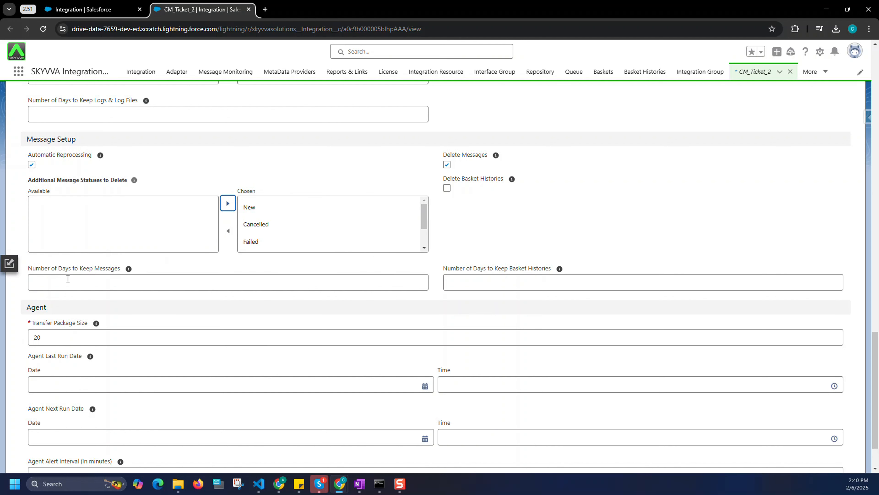
Save the integration with the number of days to keep messages left blank, and review its saved log and message deletion settings.
left_click(53, 283)
mouse_move(128, 270)
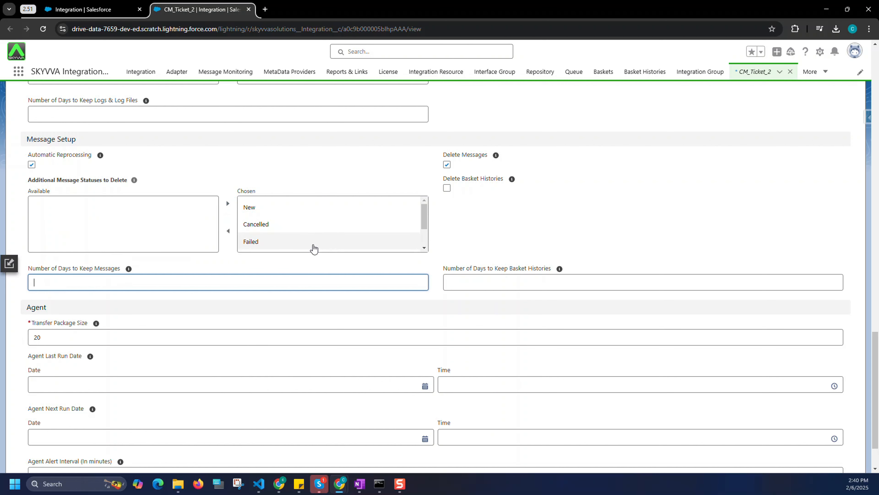
scroll(314, 248, "up", 20)
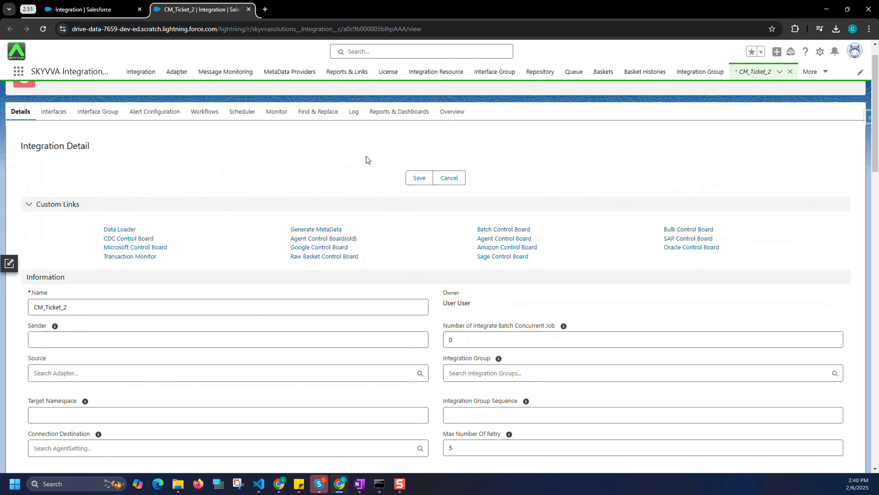
left_click(419, 208)
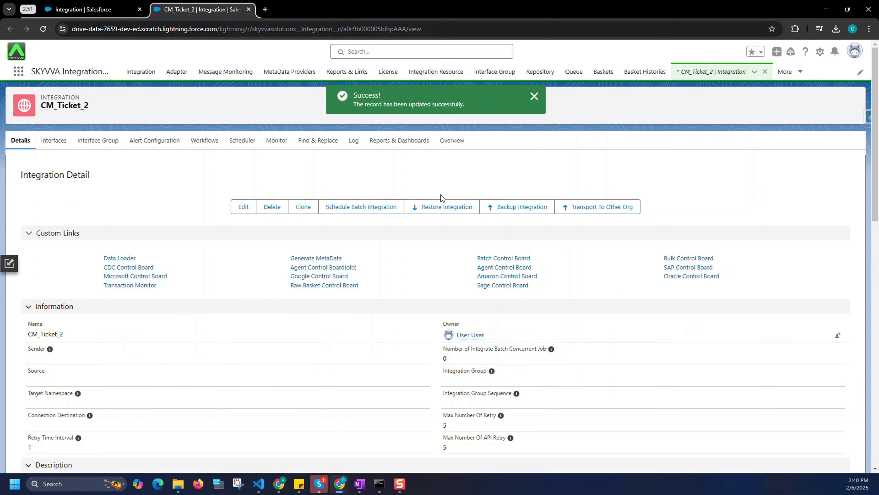
scroll(402, 222, "down", 10)
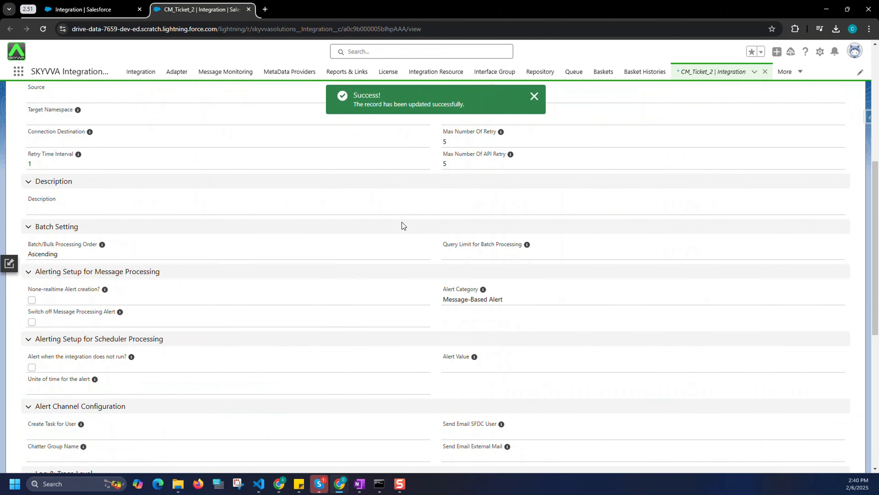
scroll(402, 222, "down", 4)
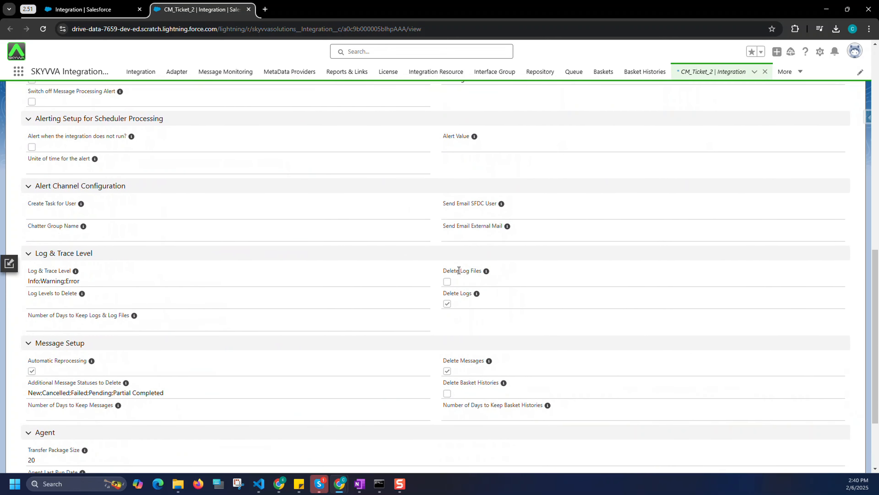
mouse_move(487, 271)
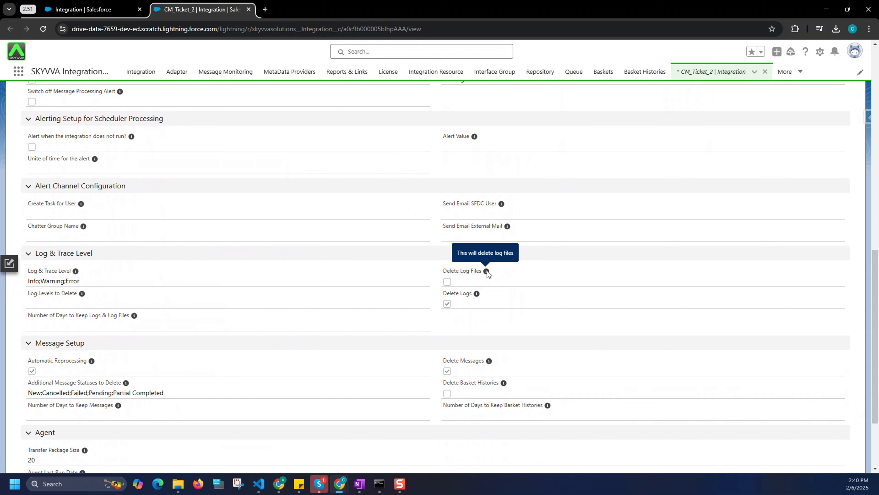
mouse_move(503, 383)
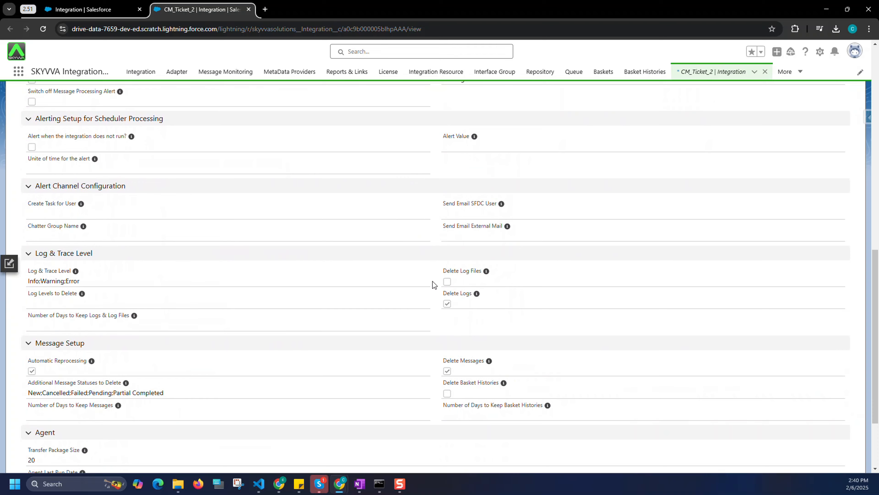
Set the integration's DoMaintenance scheduler to run every 1 minute and start it.
scroll(433, 281, "up", 12)
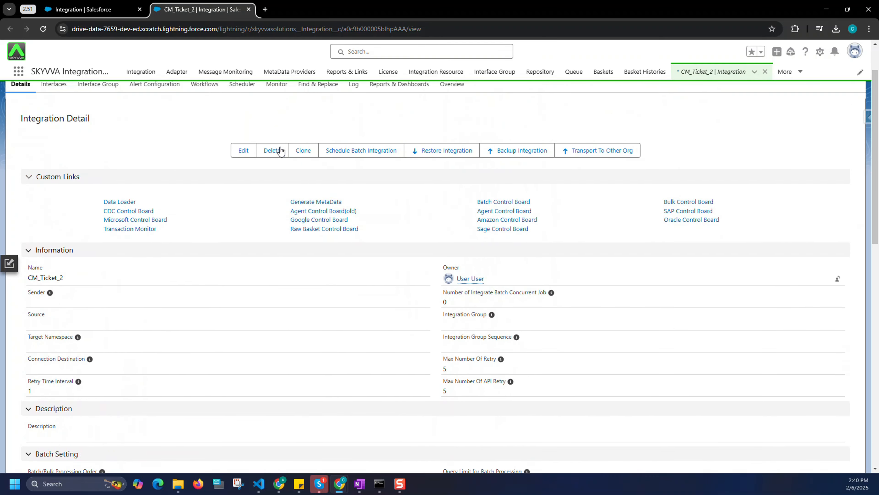
left_click(246, 97)
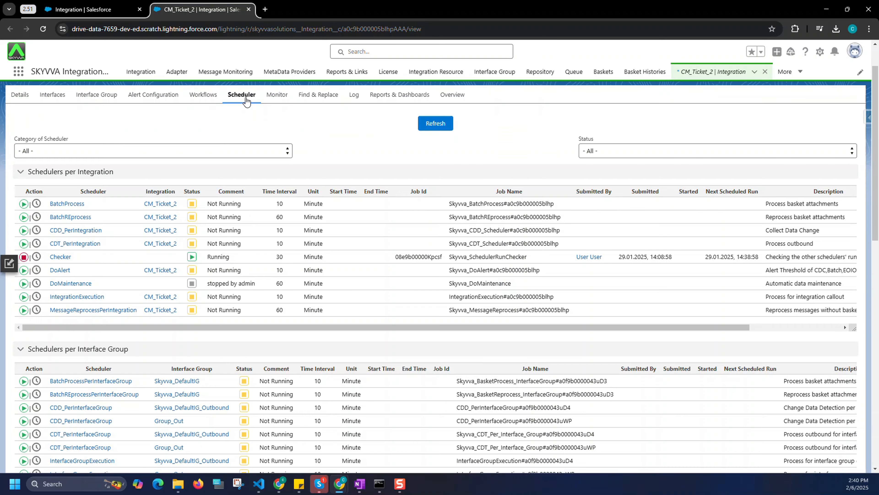
left_click(36, 283)
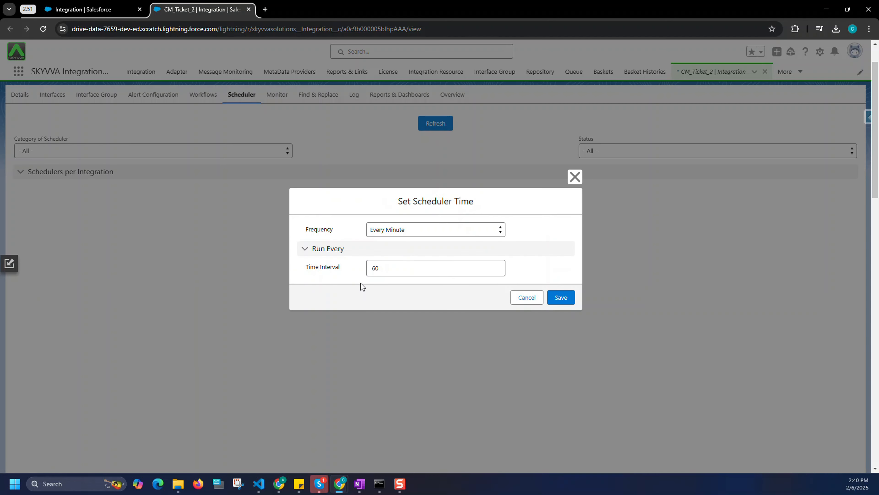
left_click(397, 270)
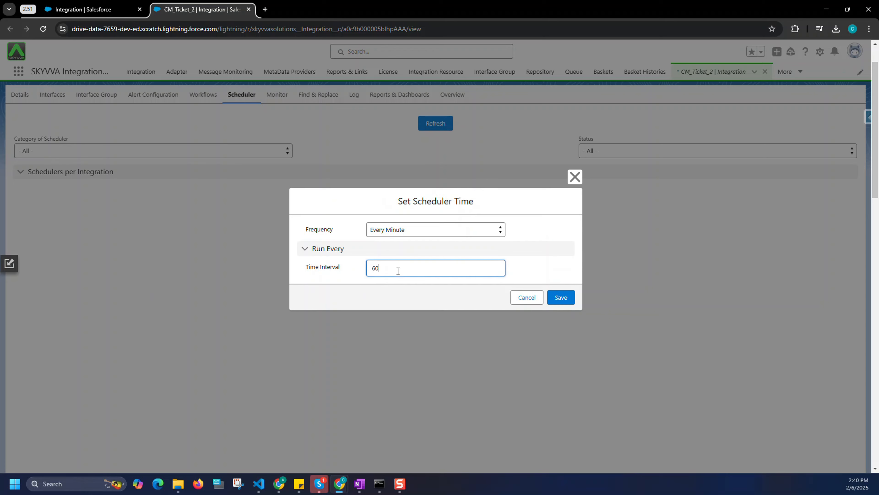
type("1")
left_click(569, 297)
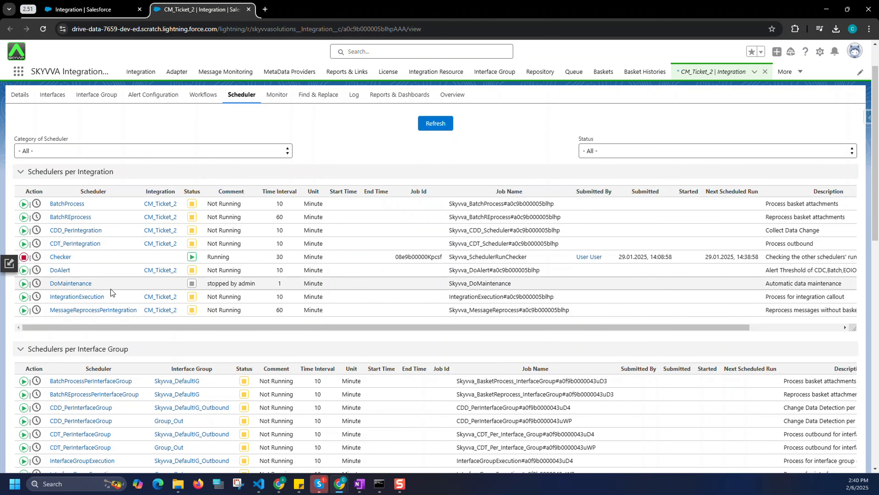
left_click(23, 283)
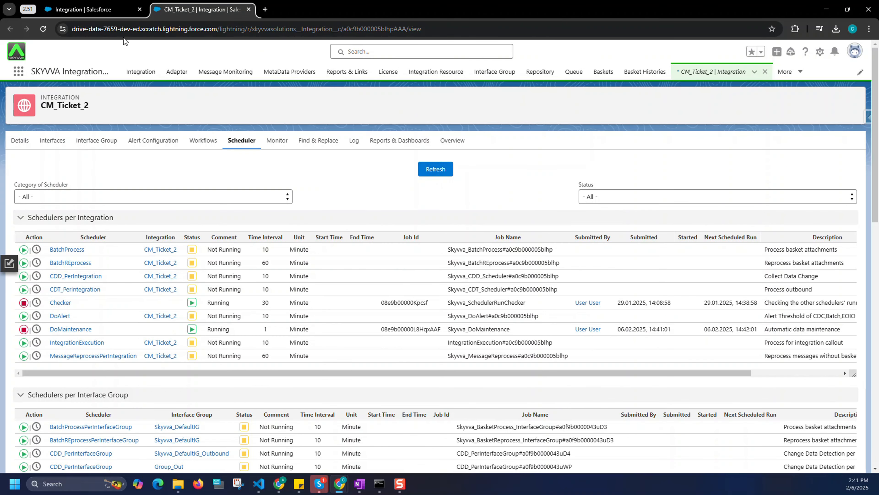
Open Salesforce Setup, search its quick find for "job" and open the Scheduled Jobs list.
left_click(820, 51)
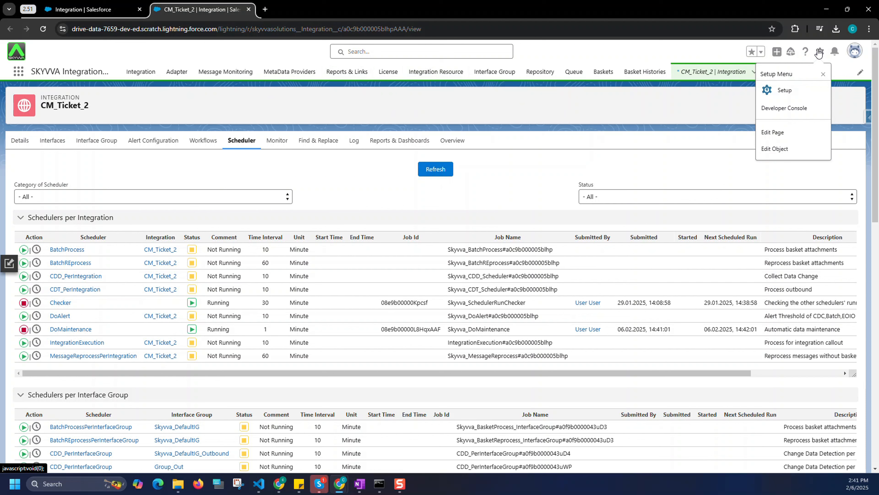
left_click(788, 91)
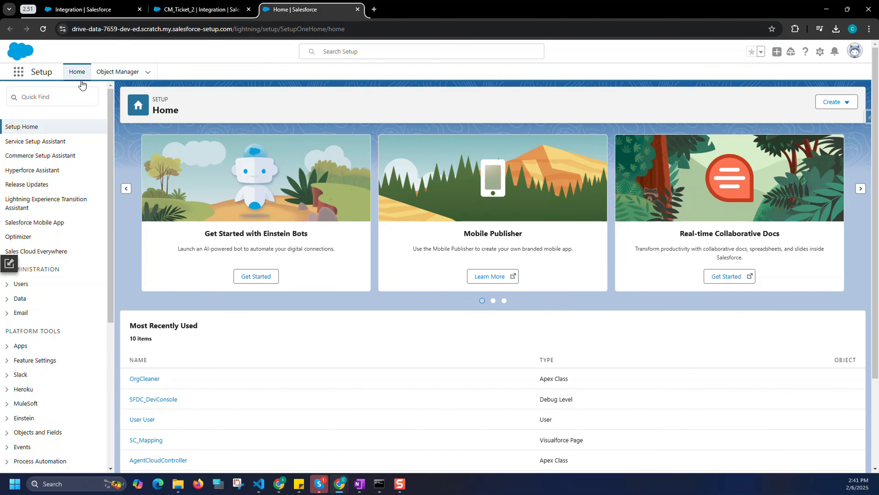
left_click(76, 96)
type("job")
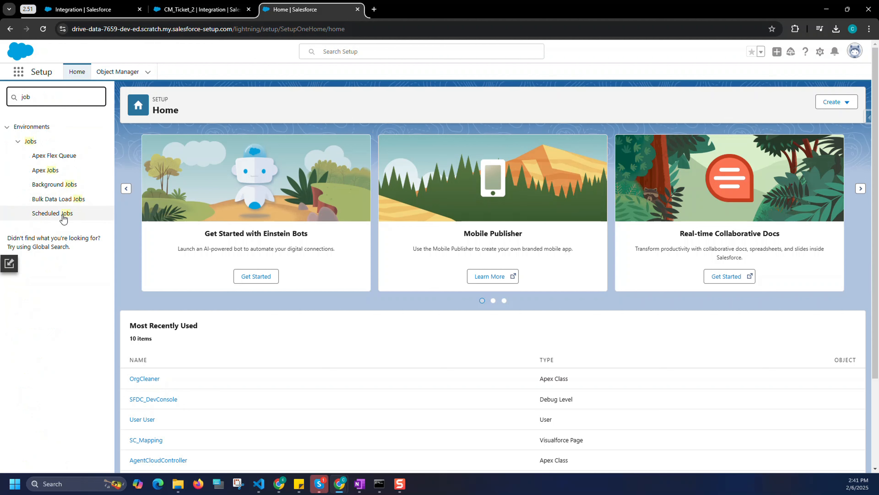
left_click(60, 217)
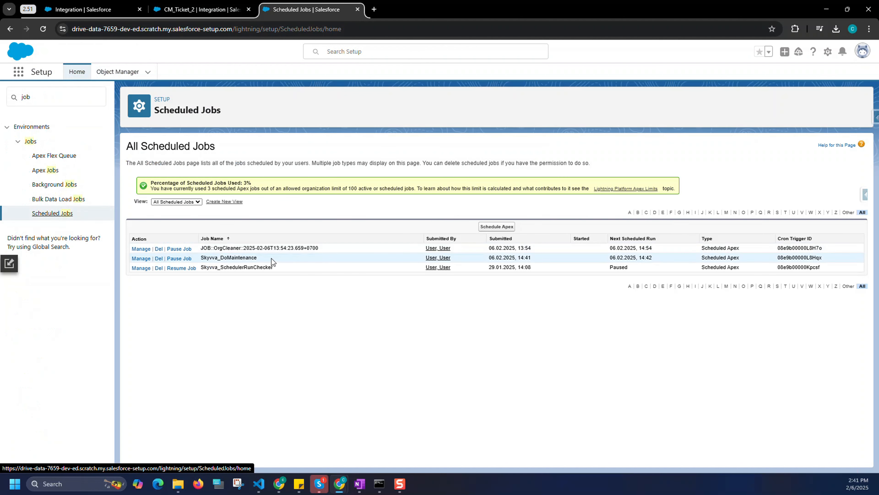
Check the Skyvva_DoMaintenance job's submitted and next run times, and the MessageDeletionBatch entry in the Apex Jobs list.
left_click_drag(272, 260, 132, 262)
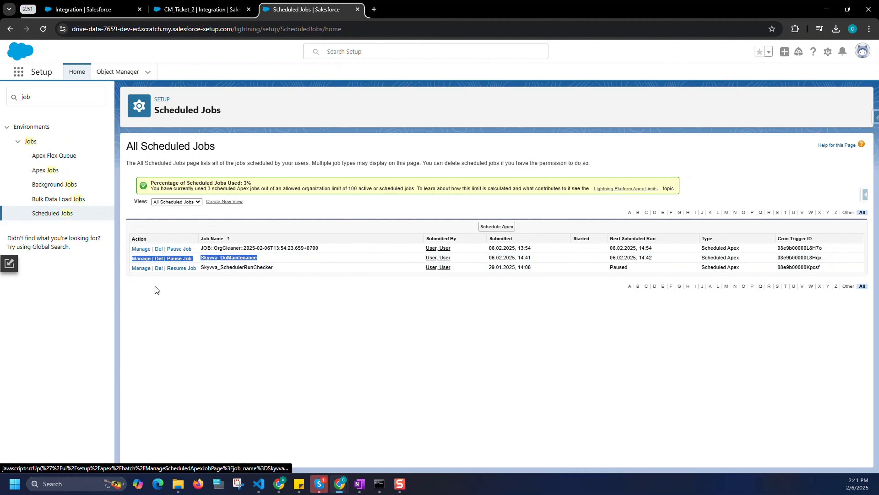
double_click(518, 260)
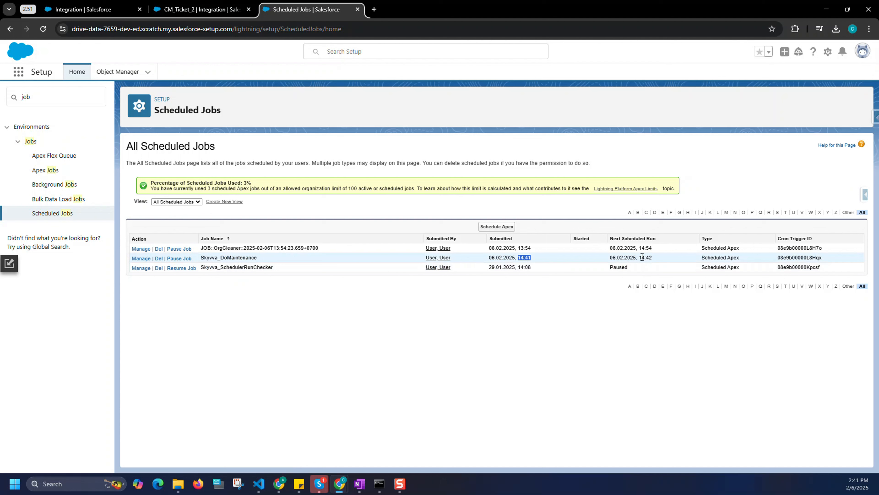
left_click_drag(639, 257, 652, 257)
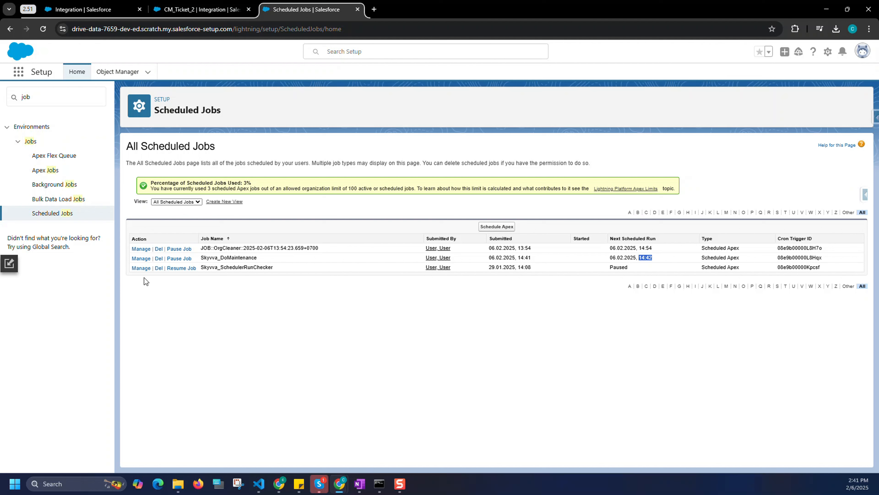
left_click(52, 173)
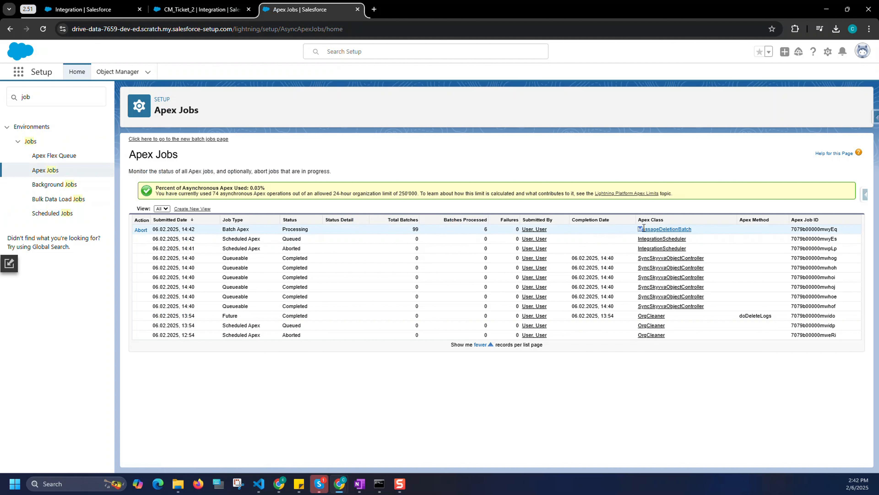
left_click_drag(643, 227, 693, 229)
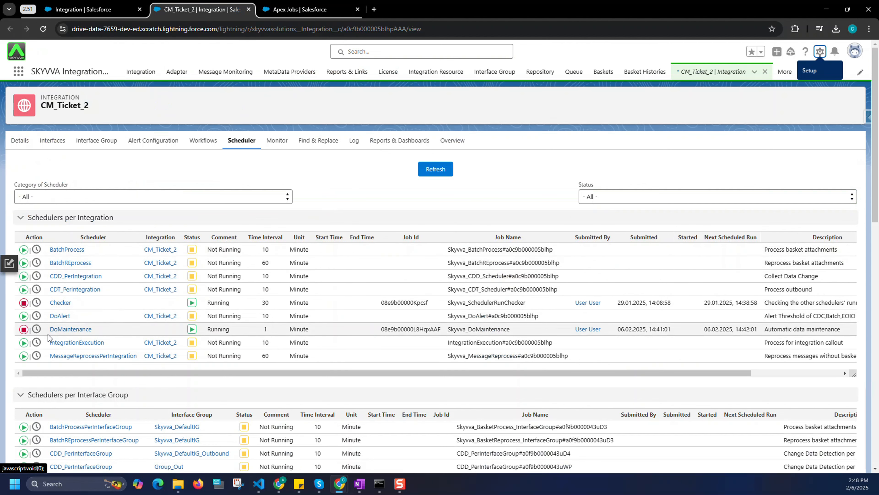
Return to the CM_Ticket_2 integration's monitor and search its messages again to check whether any remain.
left_click(271, 145)
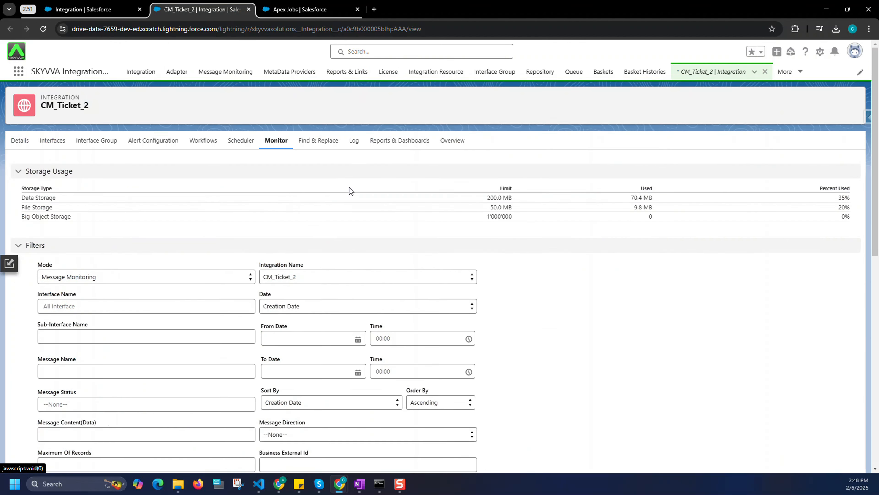
scroll(358, 218, "down", 8)
left_click(374, 213)
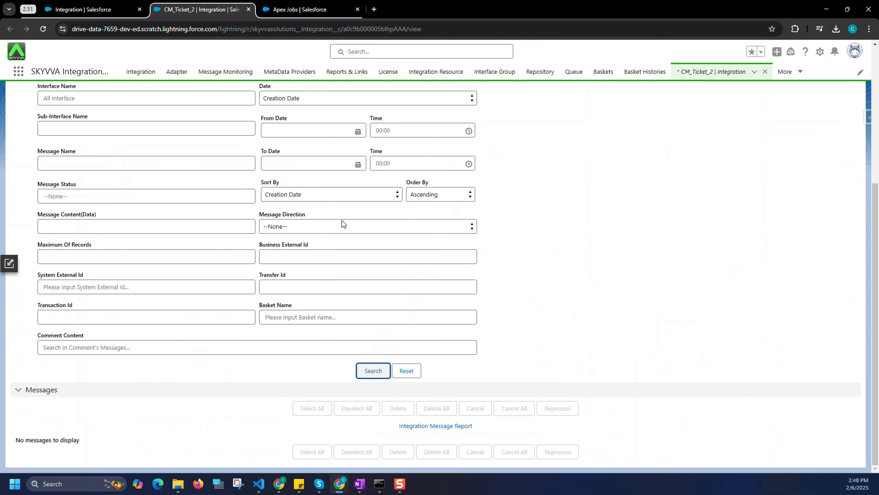
left_click_drag(10, 443, 88, 443)
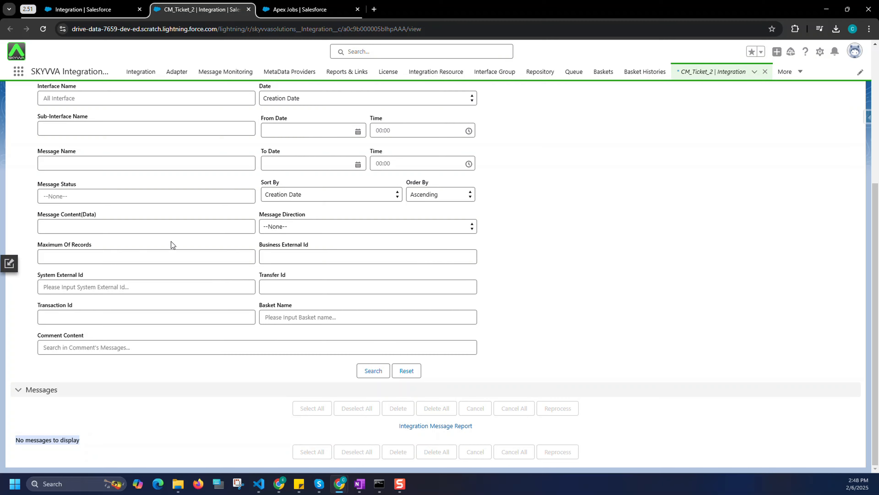
scroll(177, 240, "up", 7)
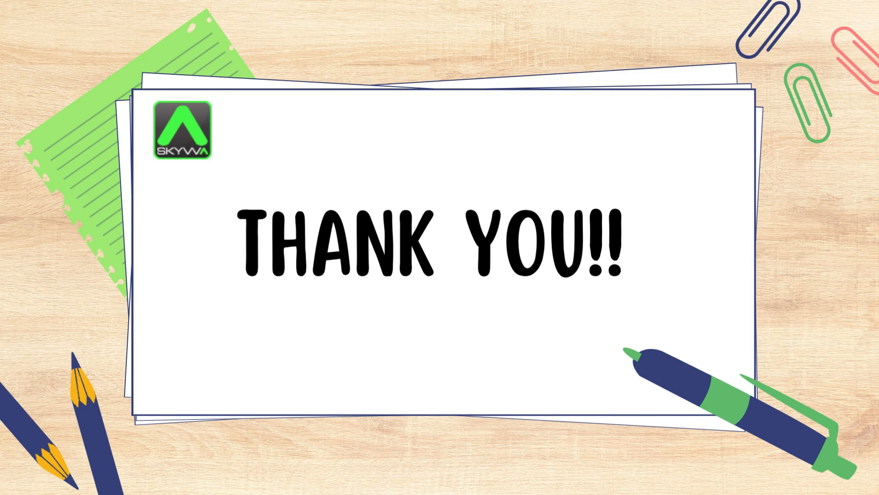